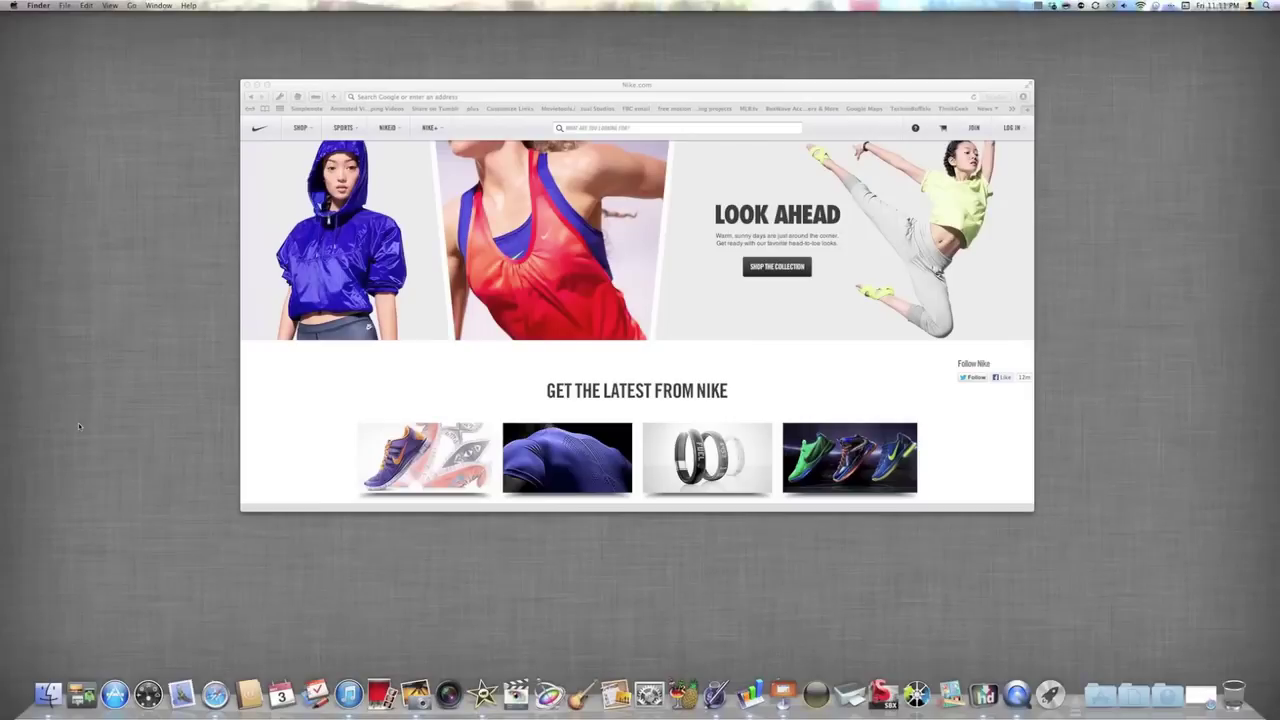
# Step: Load nikeplus.com/setup in Safari to reach the 'Choose your Nike+ system' page
pyautogui.click(403, 98)
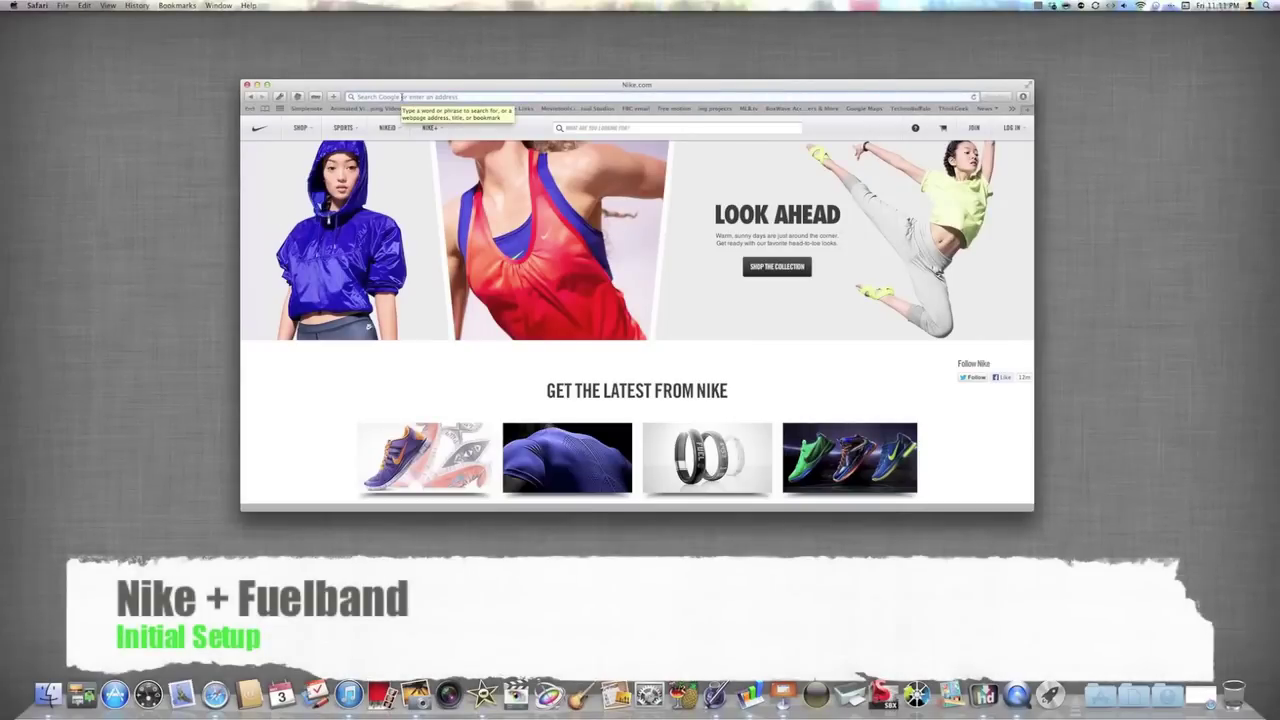
pyautogui.write('nike')
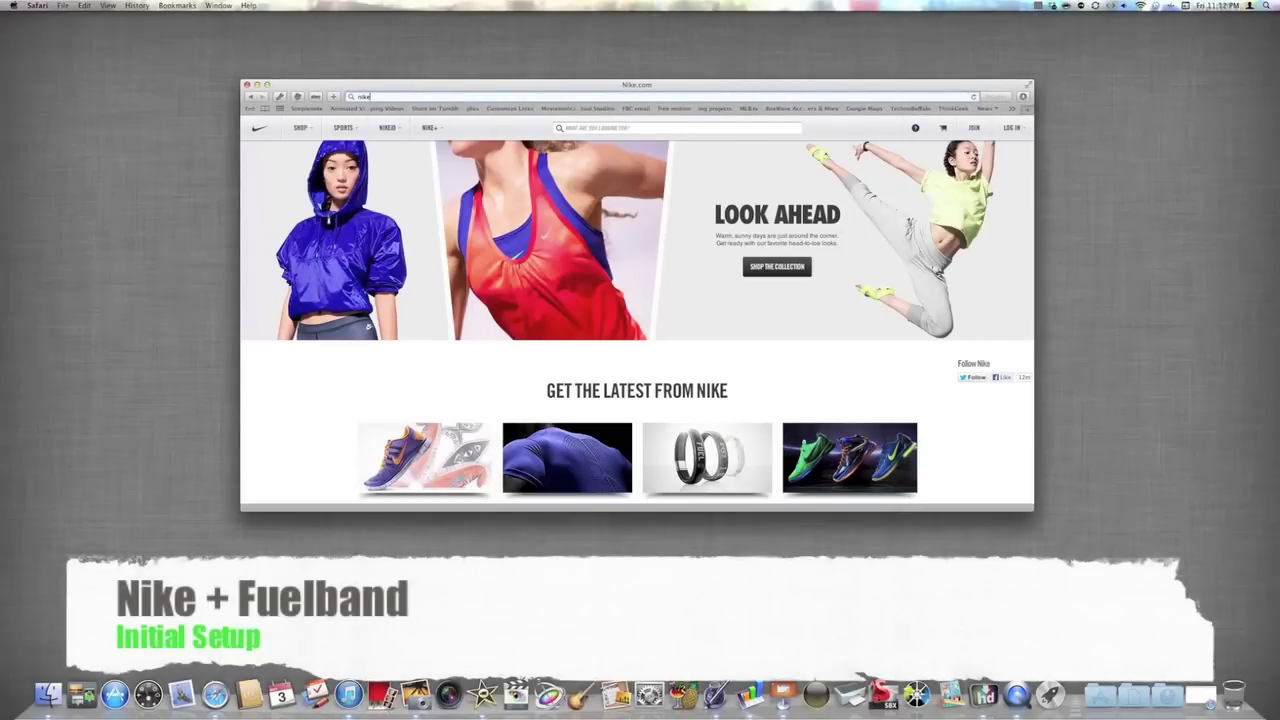
pyautogui.write('plus.')
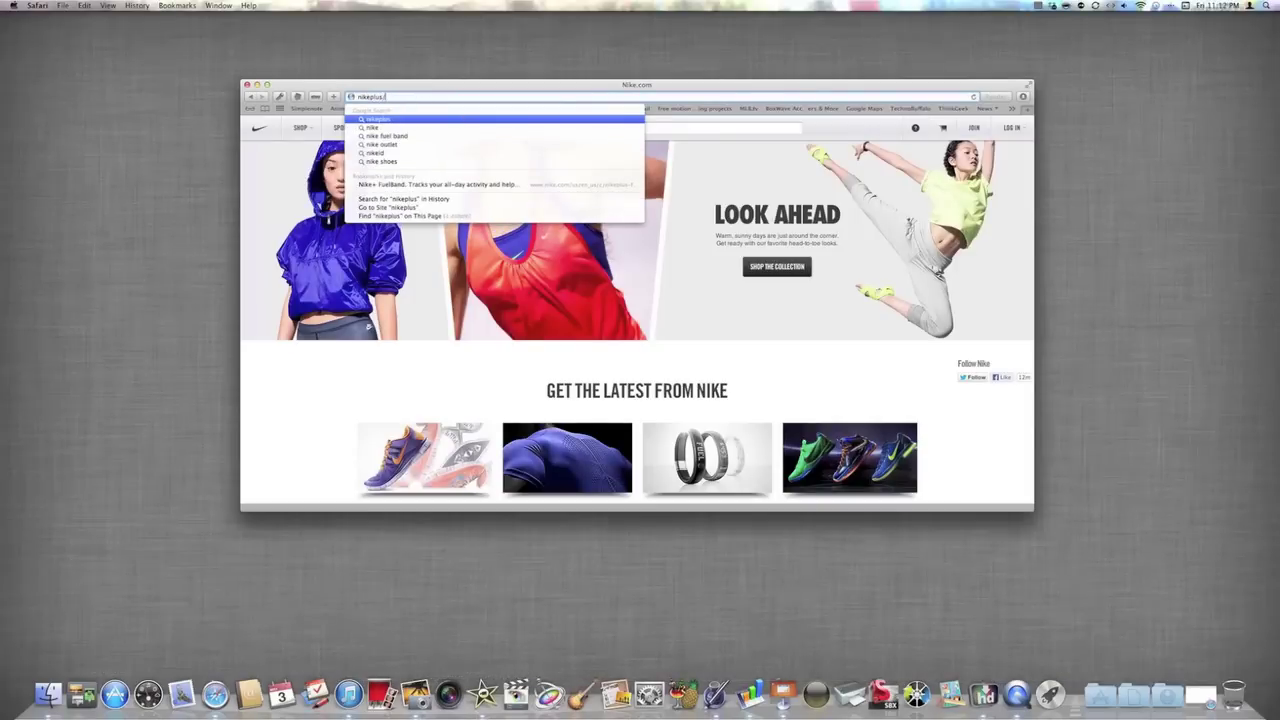
pyautogui.write('/com/')
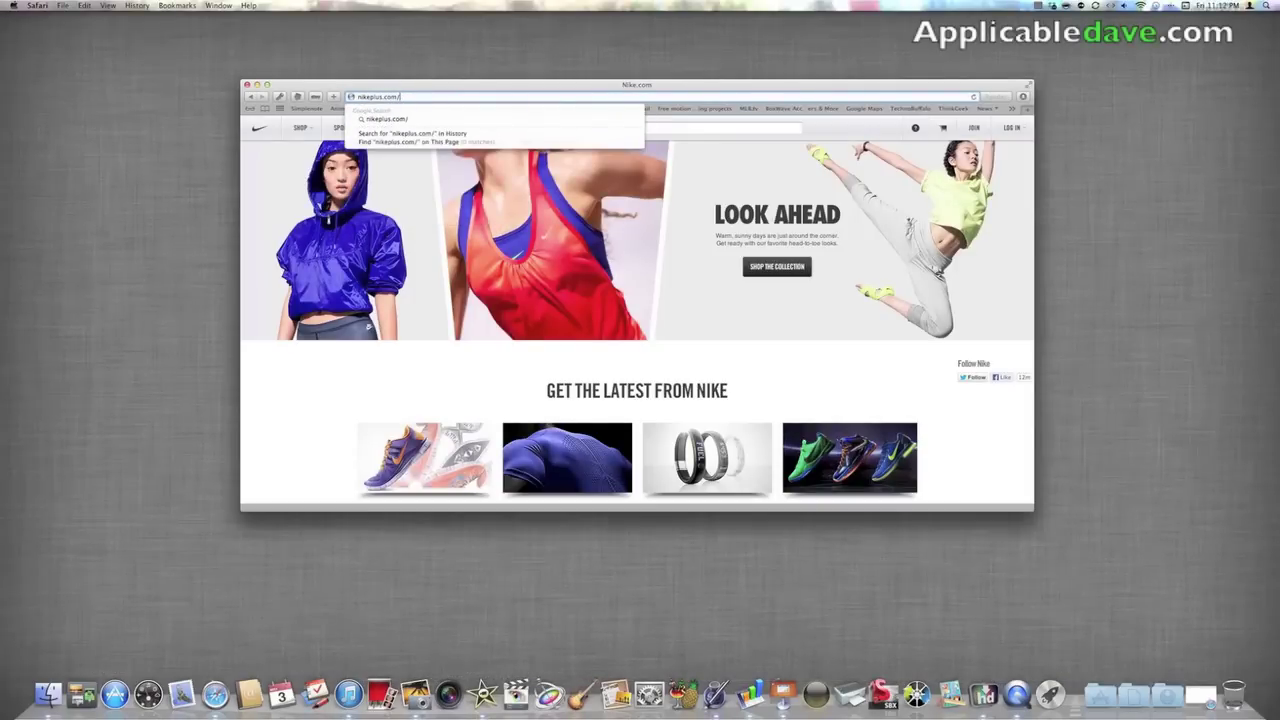
pyautogui.write('setup')
pyautogui.press('Return')
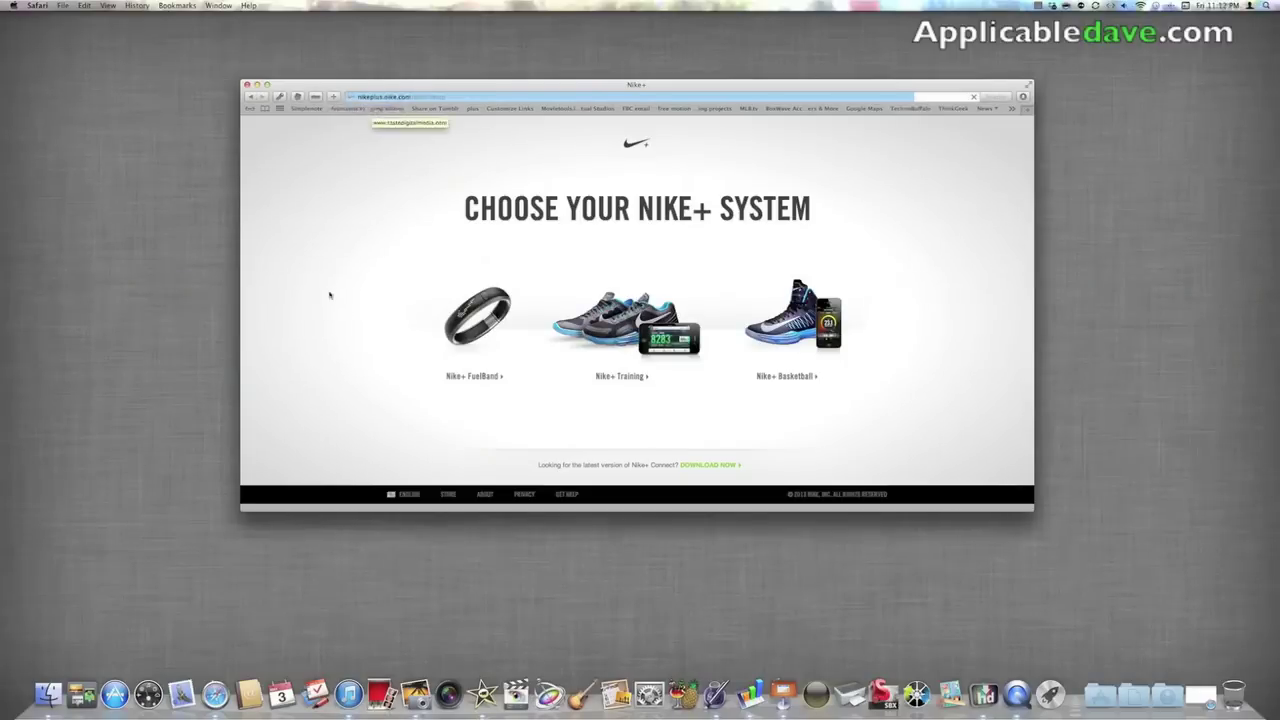
# Step: Pick Nike+ FuelBand and download Nike+ Connect from its 'Hello There' setup page
pyautogui.click(455, 376)
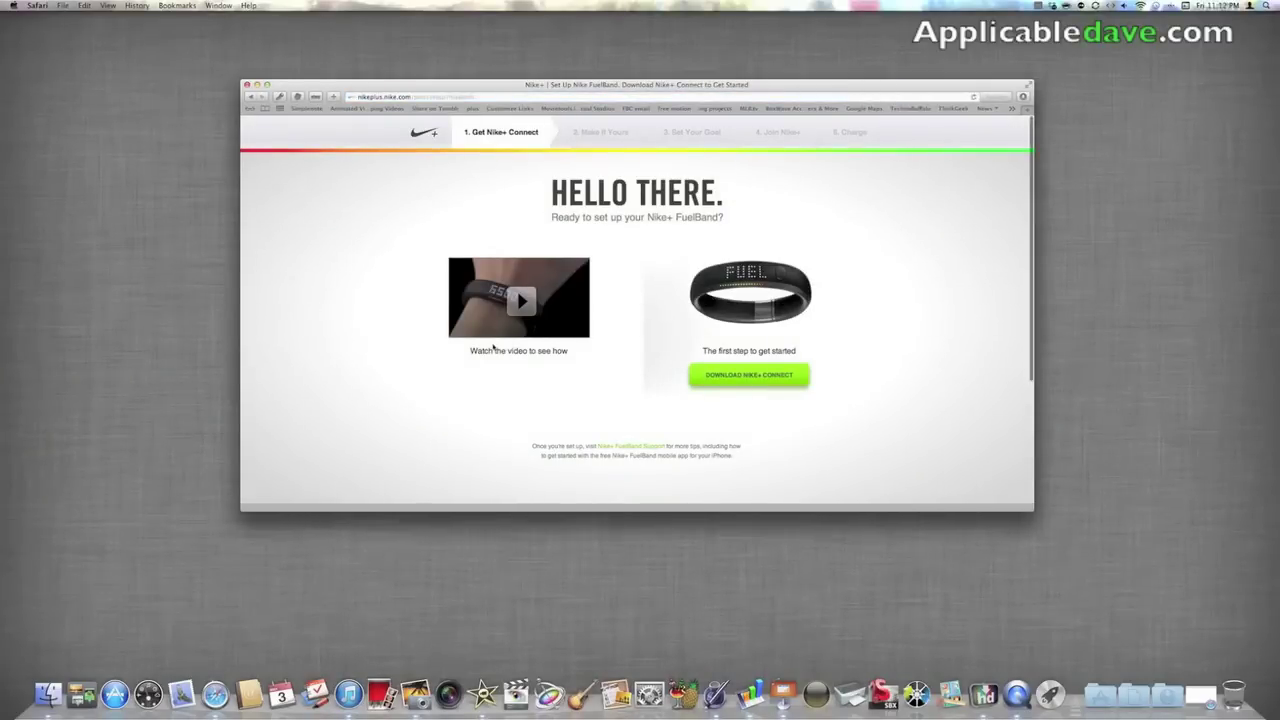
pyautogui.click(743, 374)
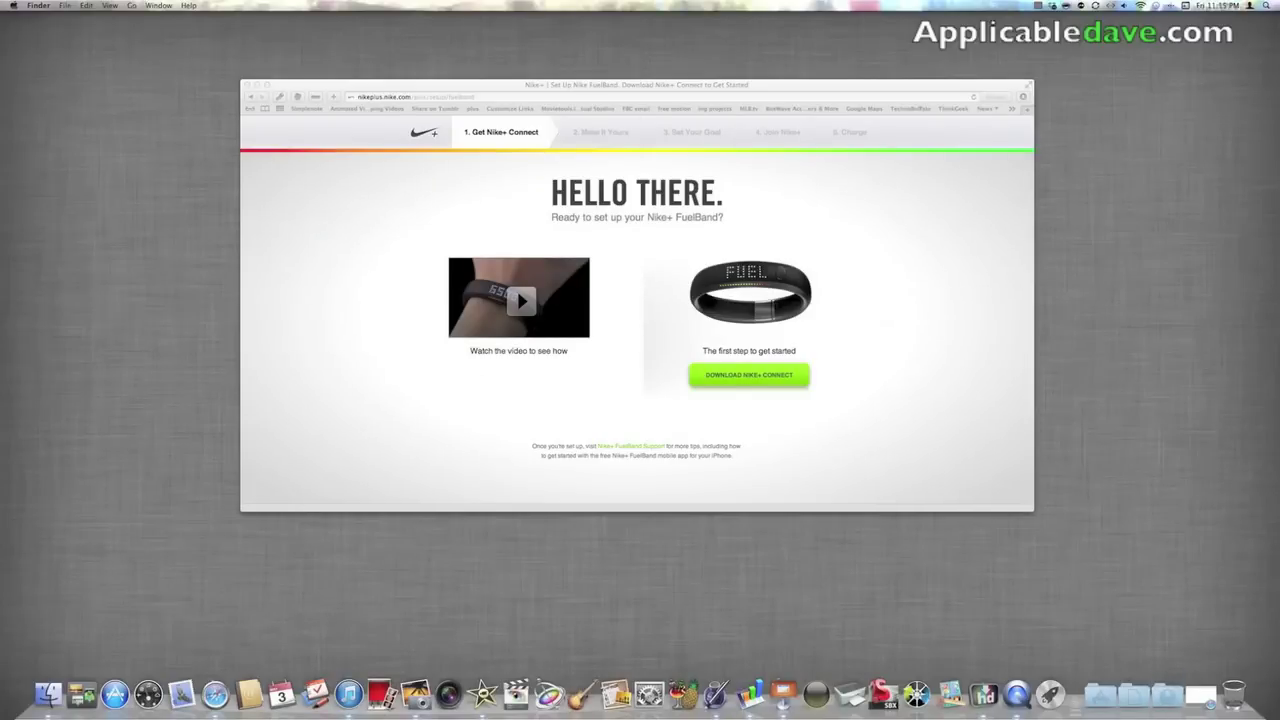
# Step: Open the downloaded Nike+Connect.dmg and launch its installer package
pyautogui.click(1008, 97)
pyautogui.doubleClick(985, 136)
pyautogui.doubleClick(912, 300)
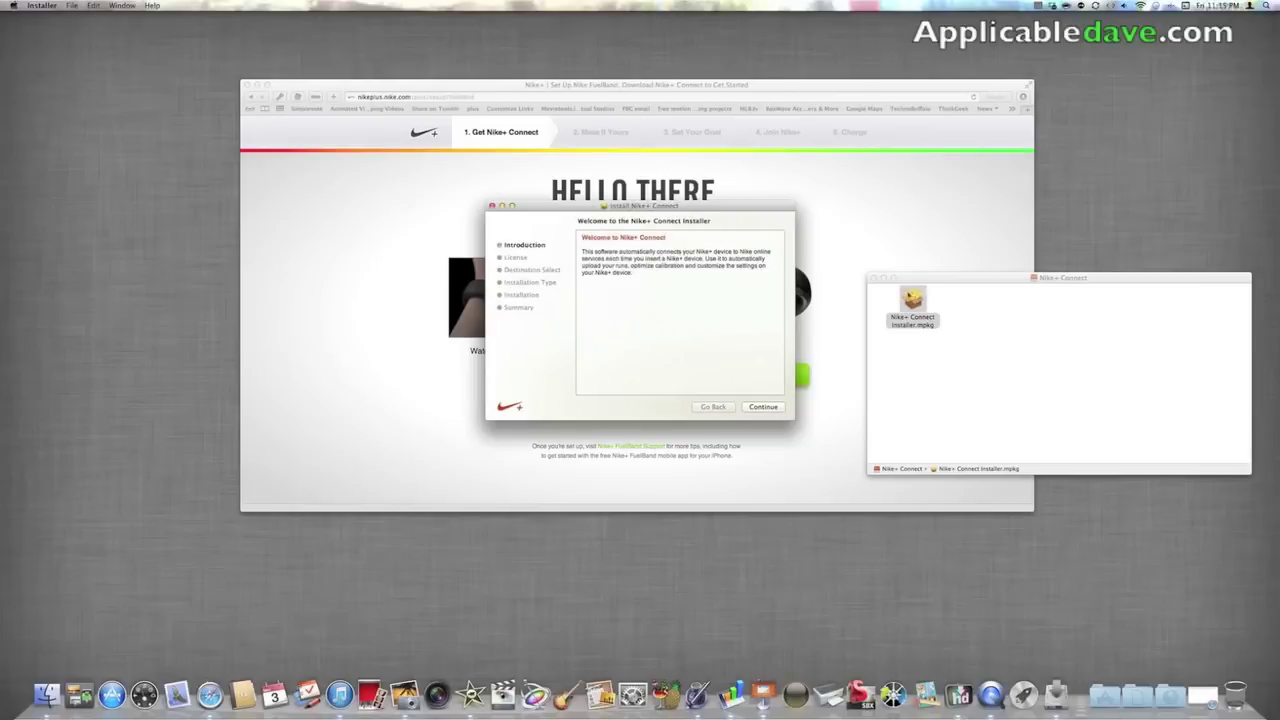
# Step: Accept the Nike+ Connect license agreement and start the installation
pyautogui.click(759, 407)
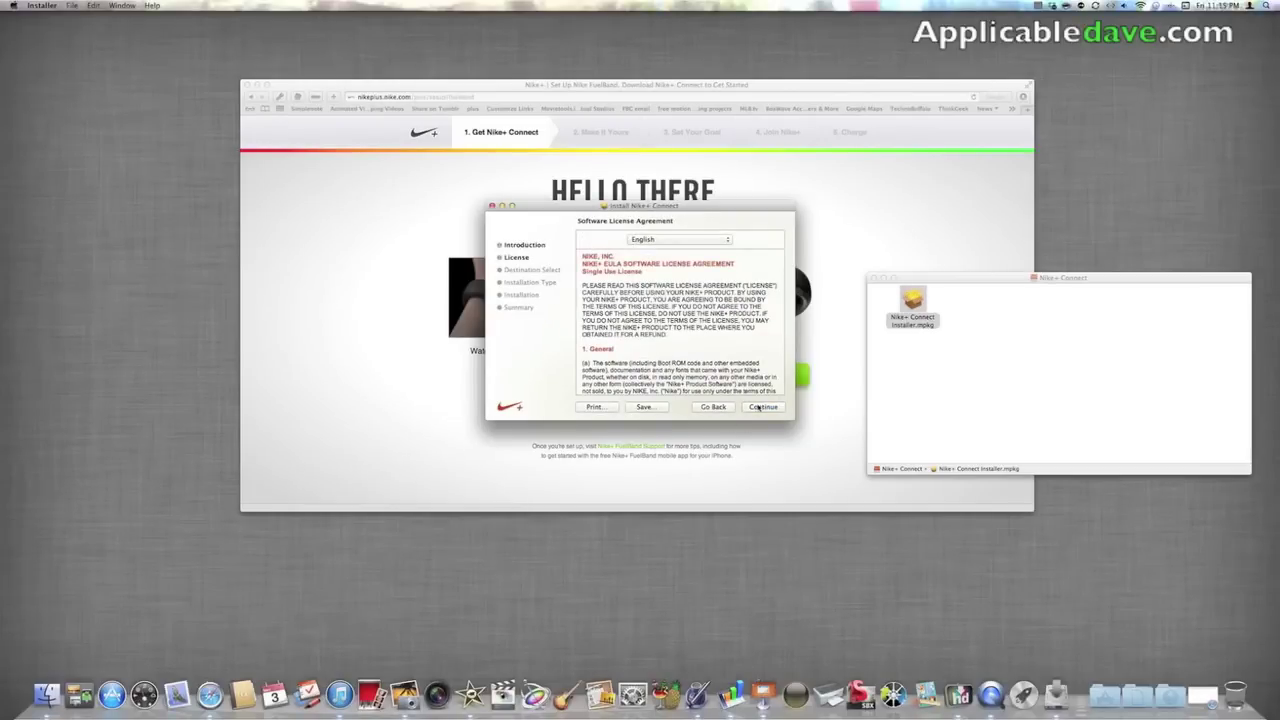
pyautogui.click(759, 407)
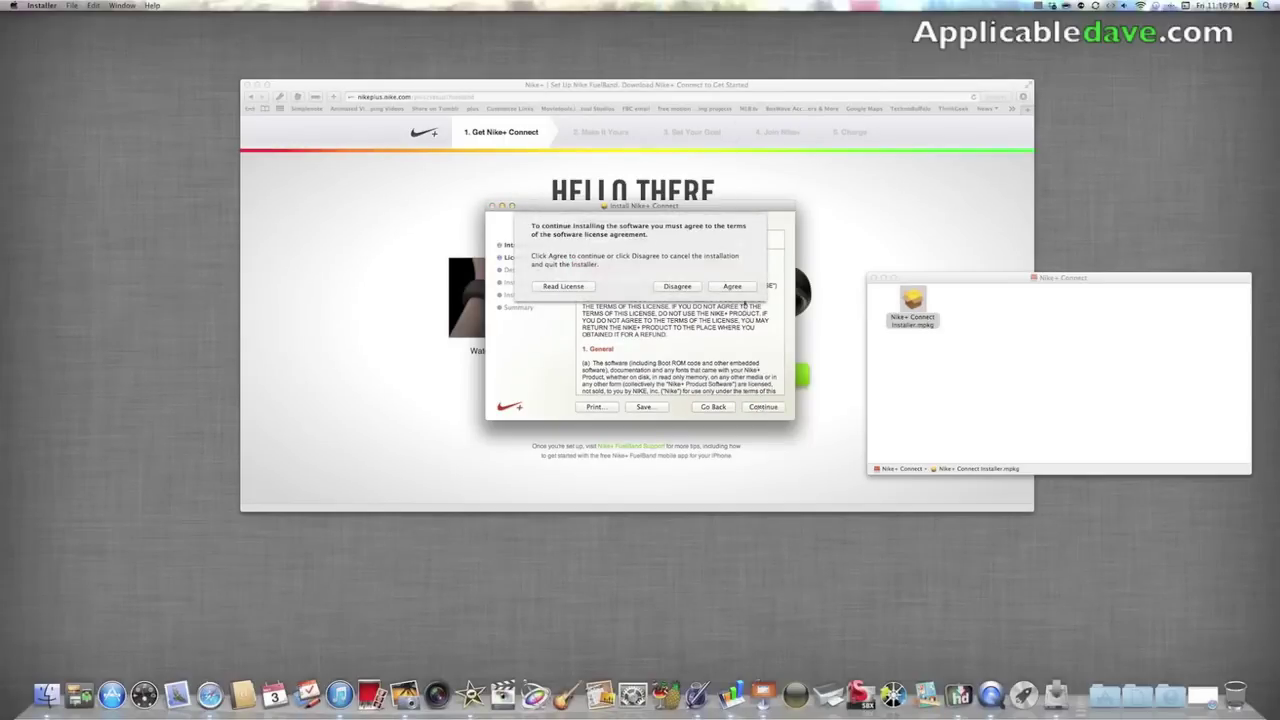
pyautogui.click(738, 288)
pyautogui.click(770, 407)
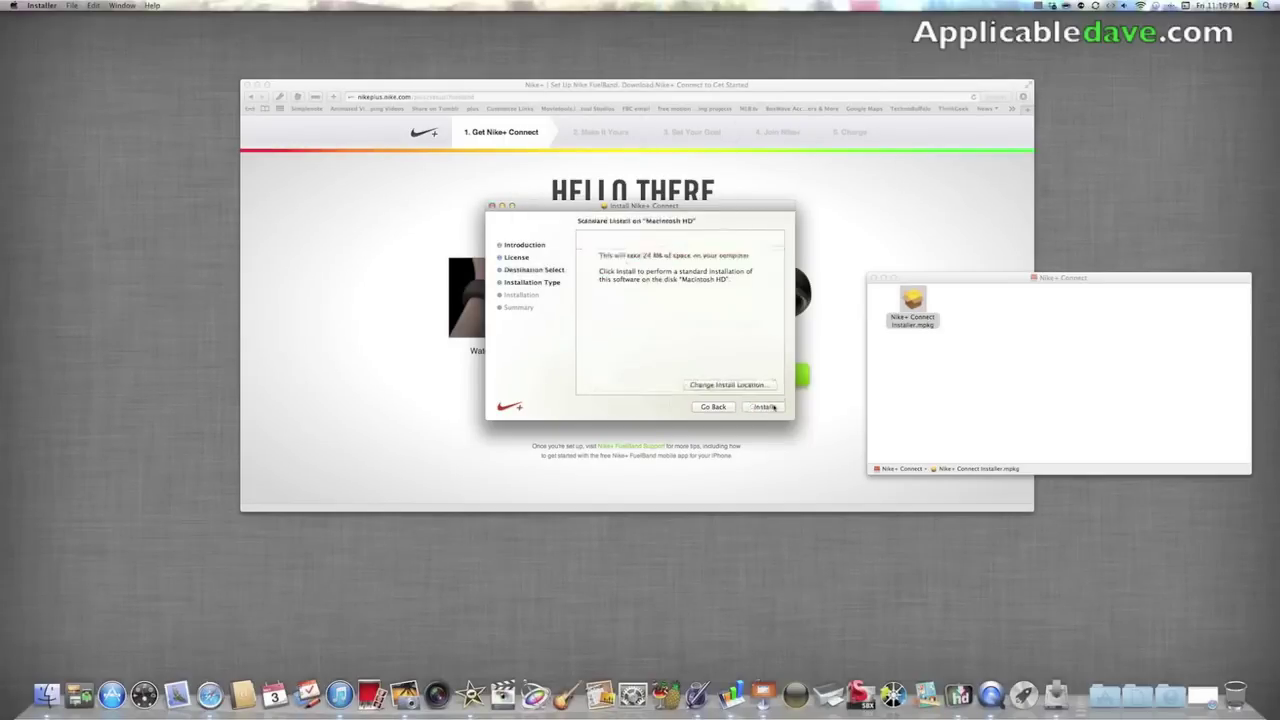
pyautogui.click(766, 407)
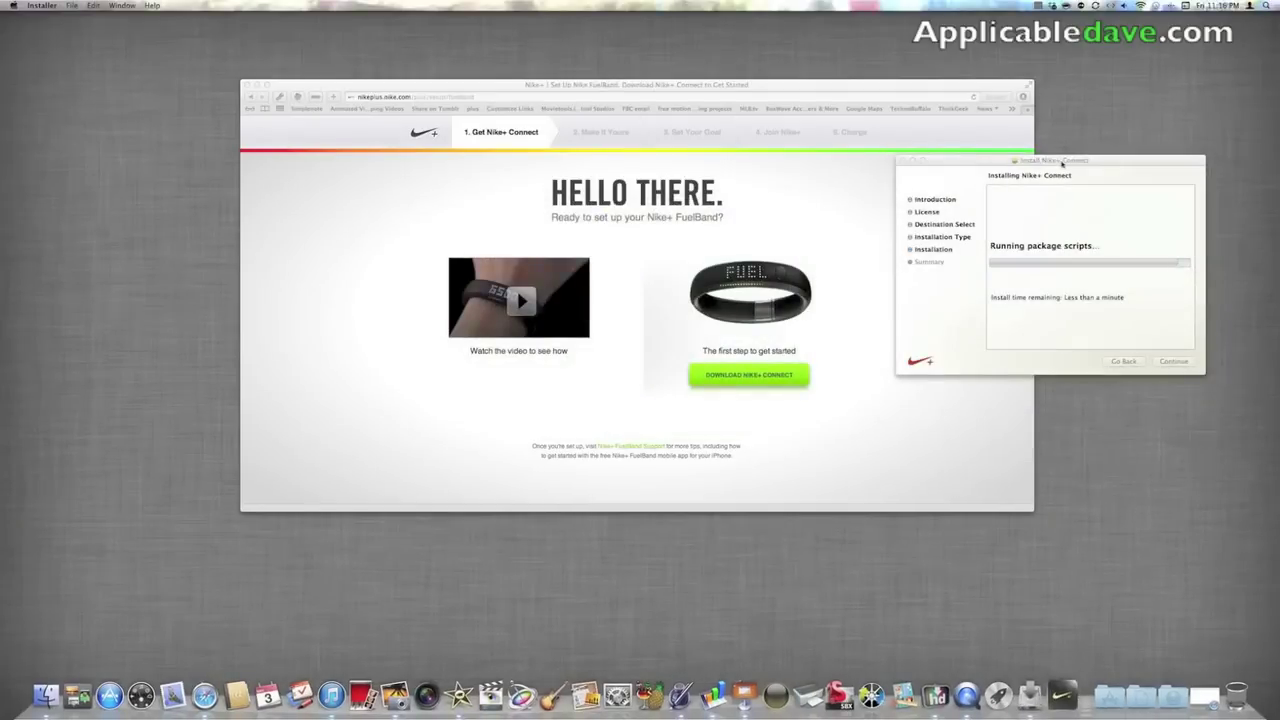
# Step: Close the completed installer and apply the required FuelBand firmware update
pyautogui.click(974, 319)
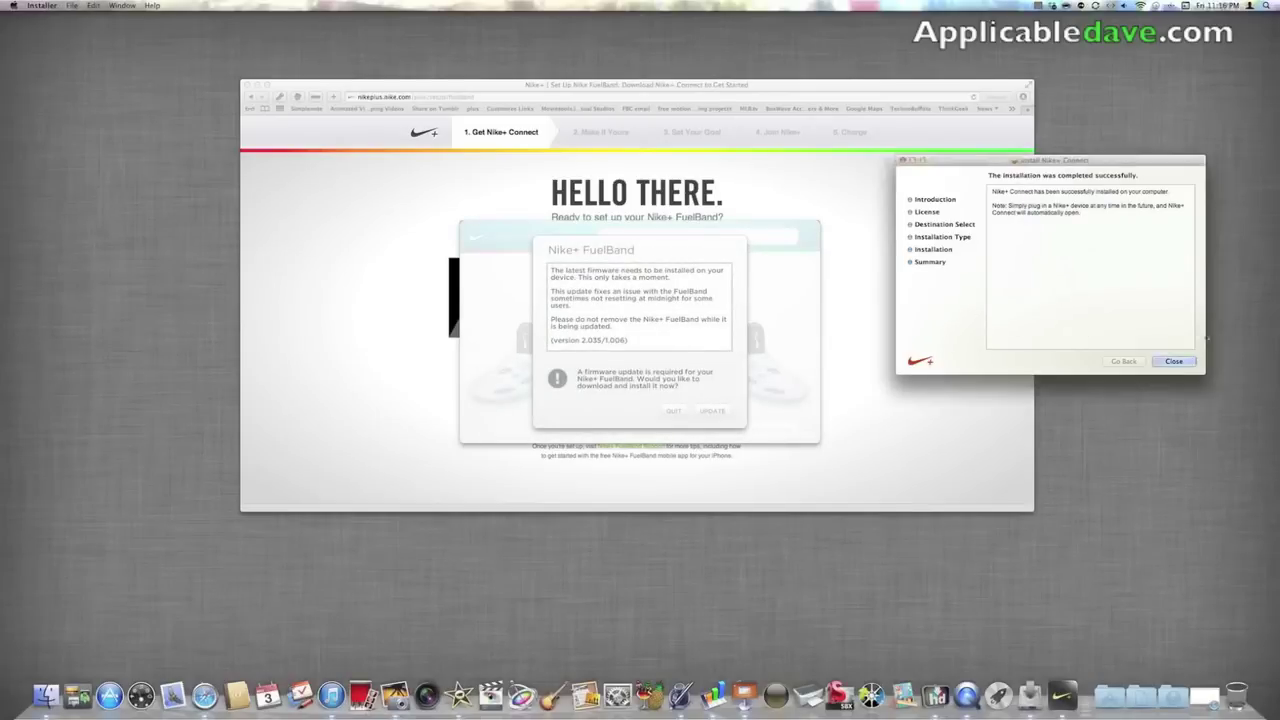
pyautogui.click(1176, 361)
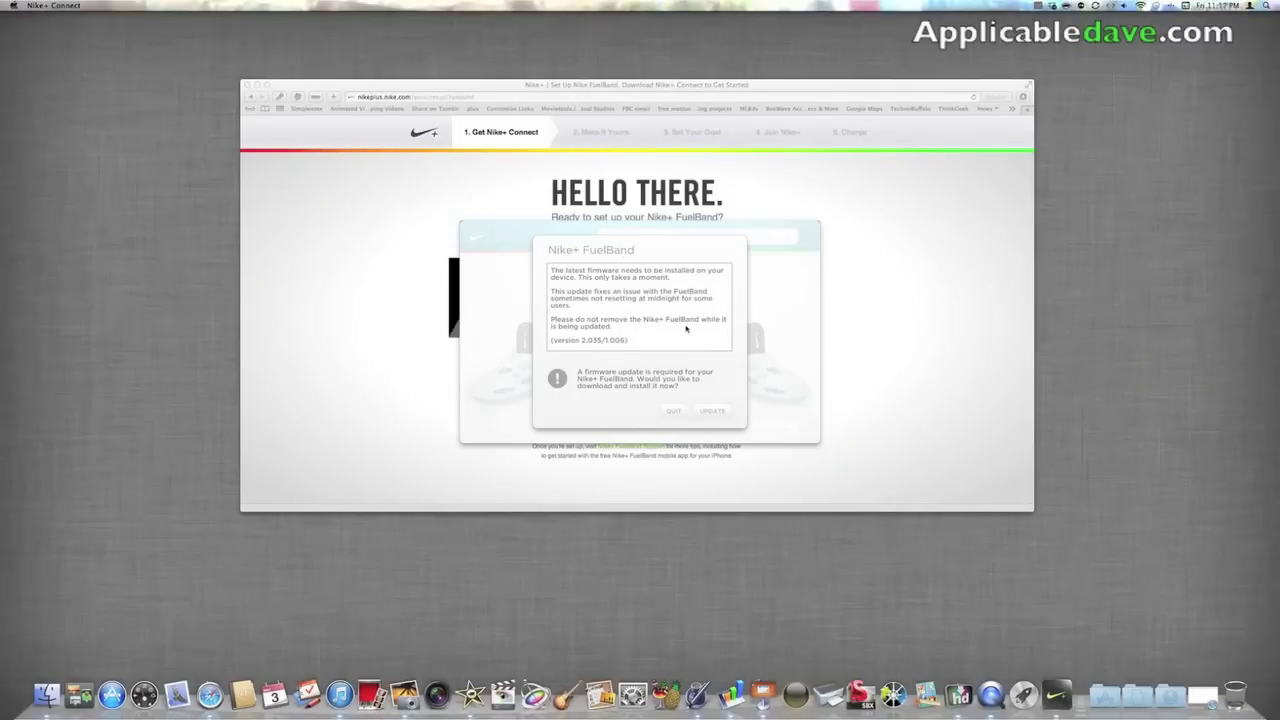
pyautogui.click(711, 412)
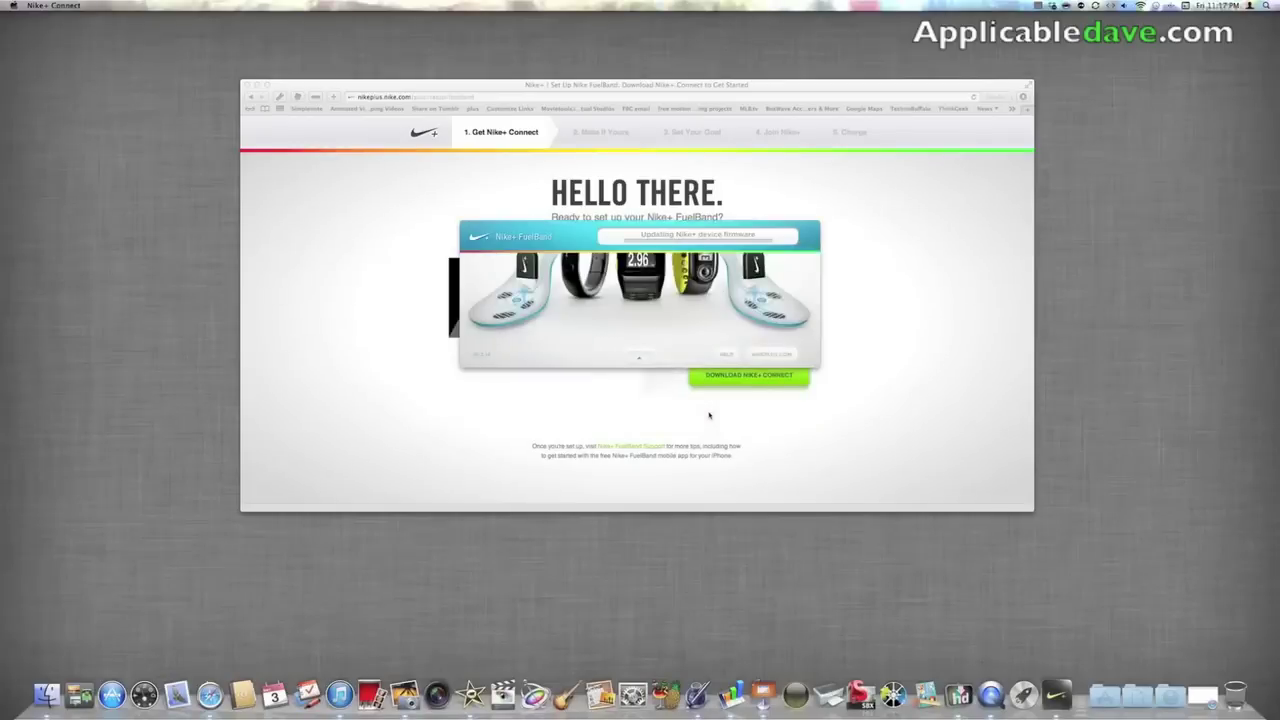
pyautogui.moveTo(494, 222); pyautogui.dragTo(494, 529)
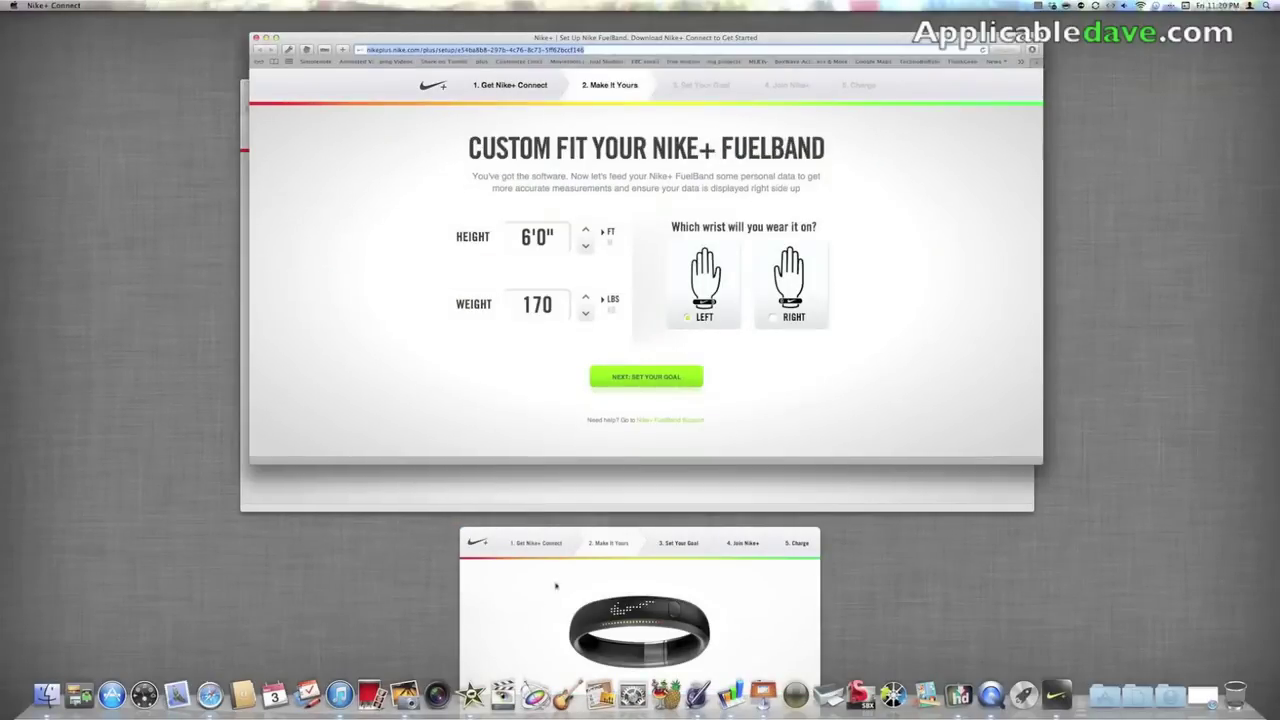
# Step: Keep Normal Day (2,000 NikeFuel) as the daily goal and continue to Join Nike+
pyautogui.moveTo(531, 547); pyautogui.dragTo(183, 351)
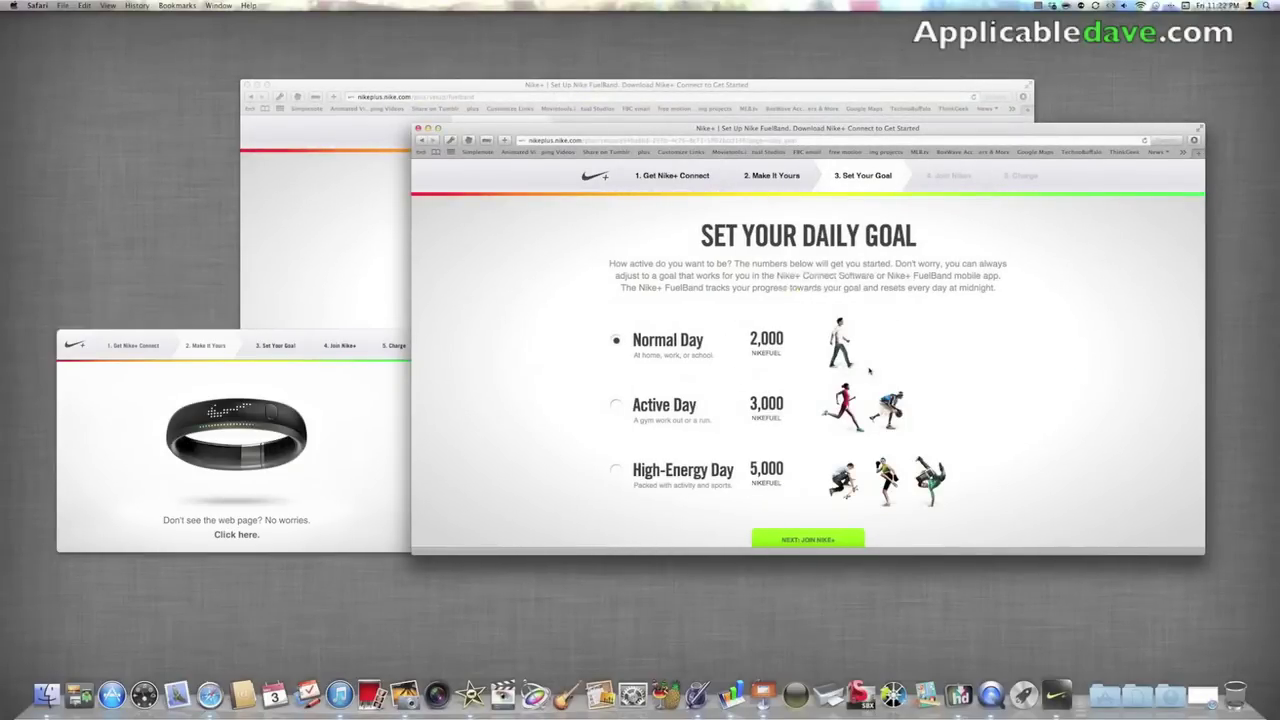
pyautogui.scroll(-3, 957, 360)
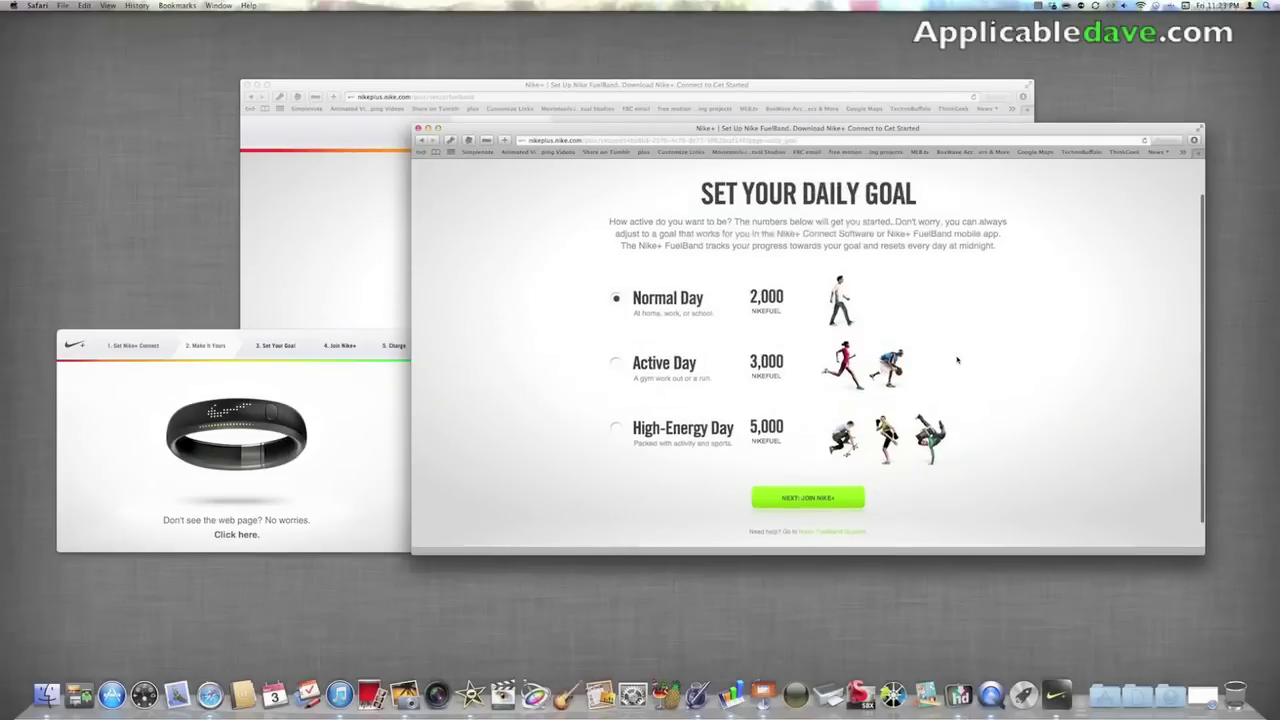
pyautogui.scroll(2, 957, 360)
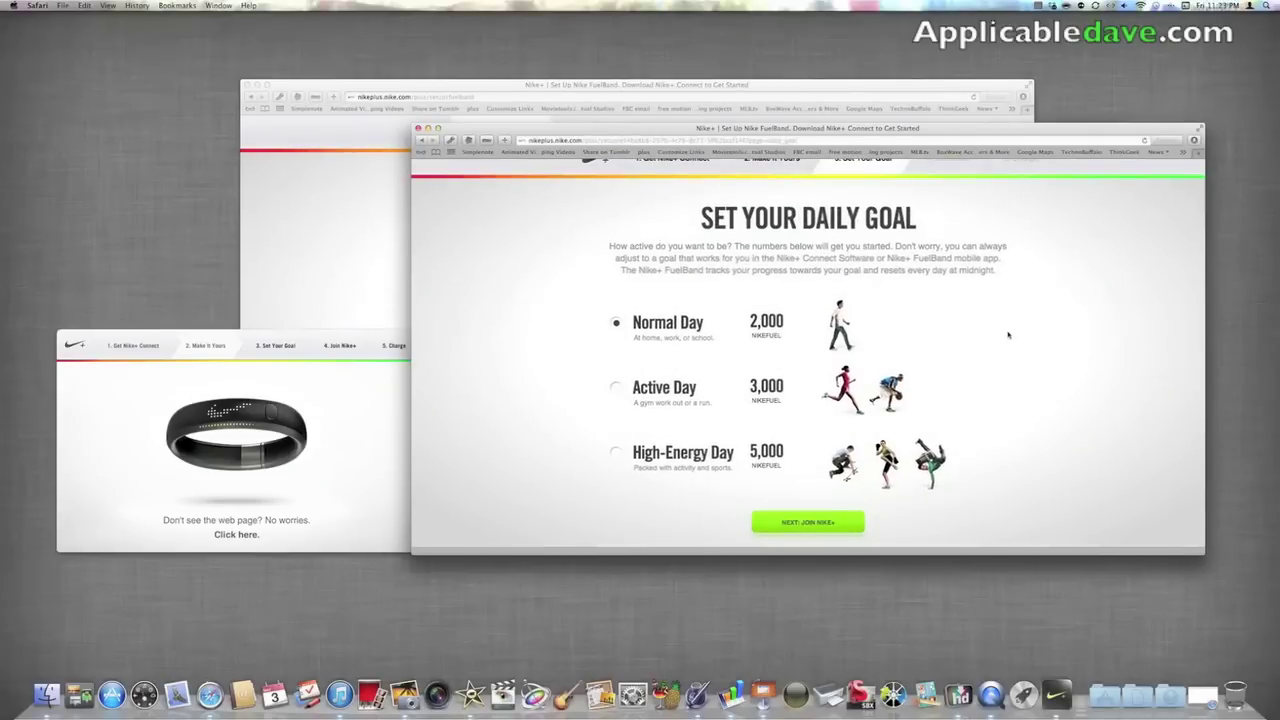
pyautogui.click(819, 521)
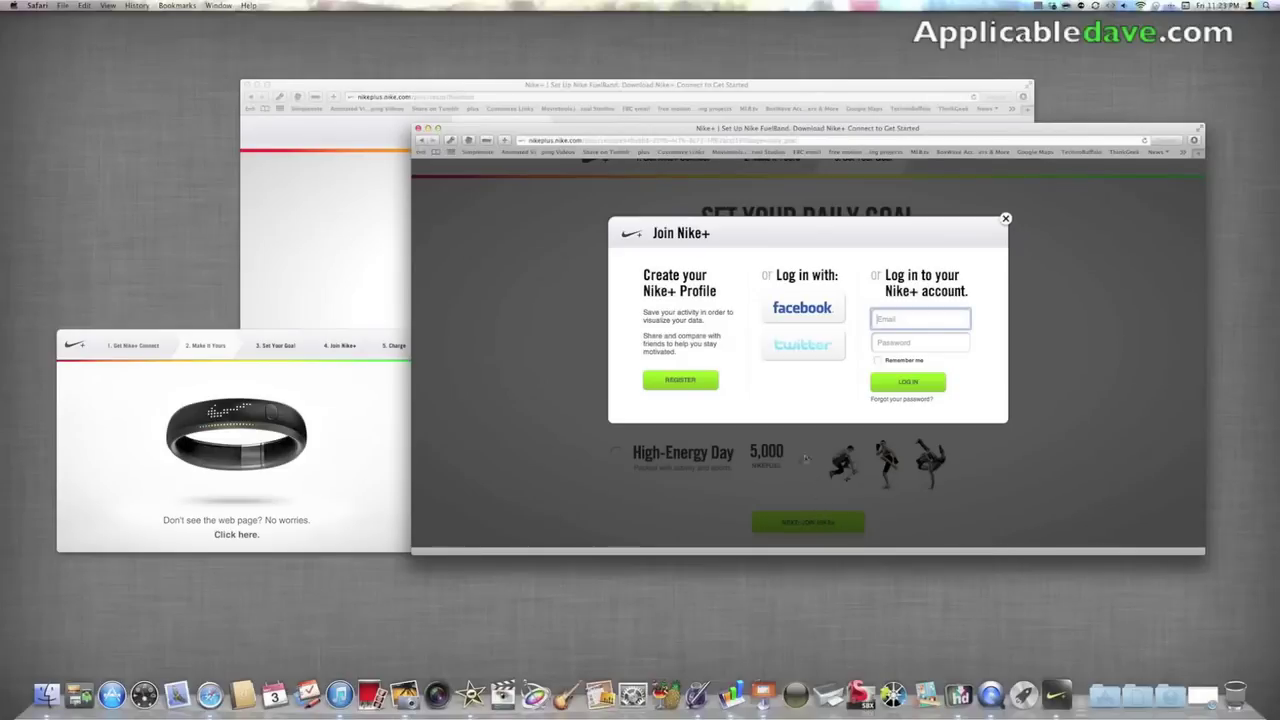
# Step: Sign in to Nike+ with Twitter and decline the email activity reports and news
pyautogui.click(805, 348)
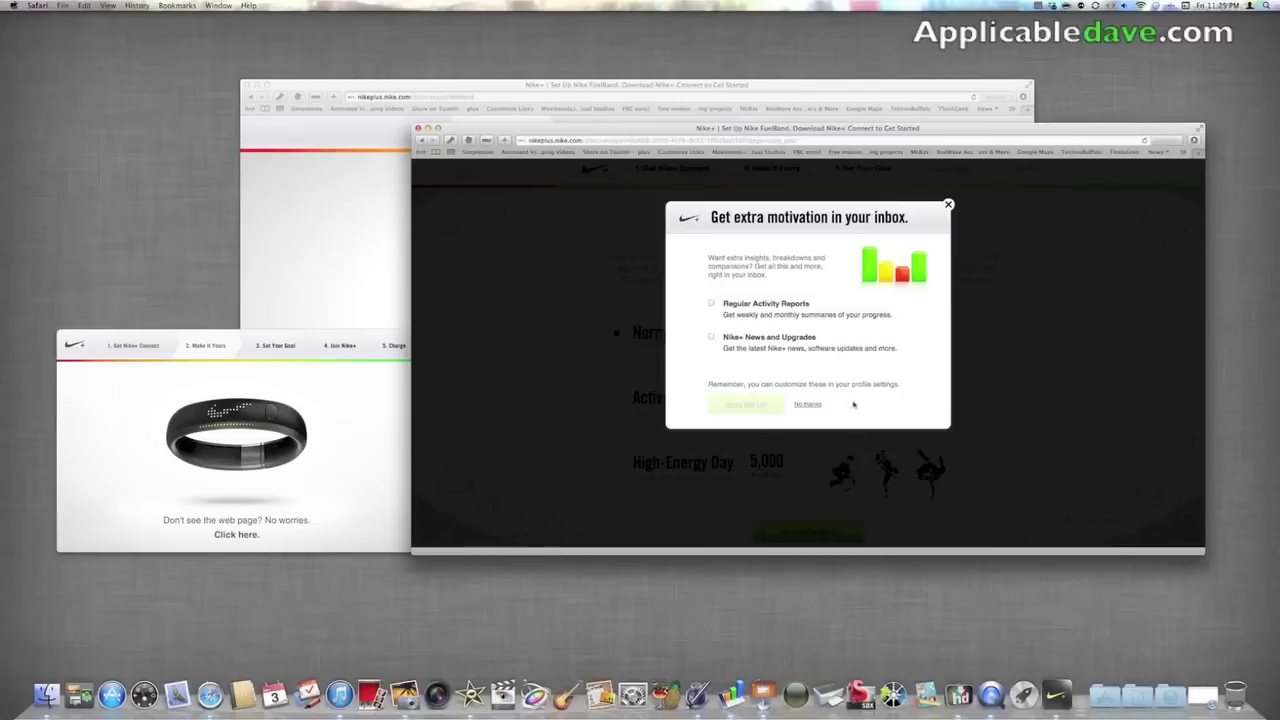
pyautogui.click(797, 405)
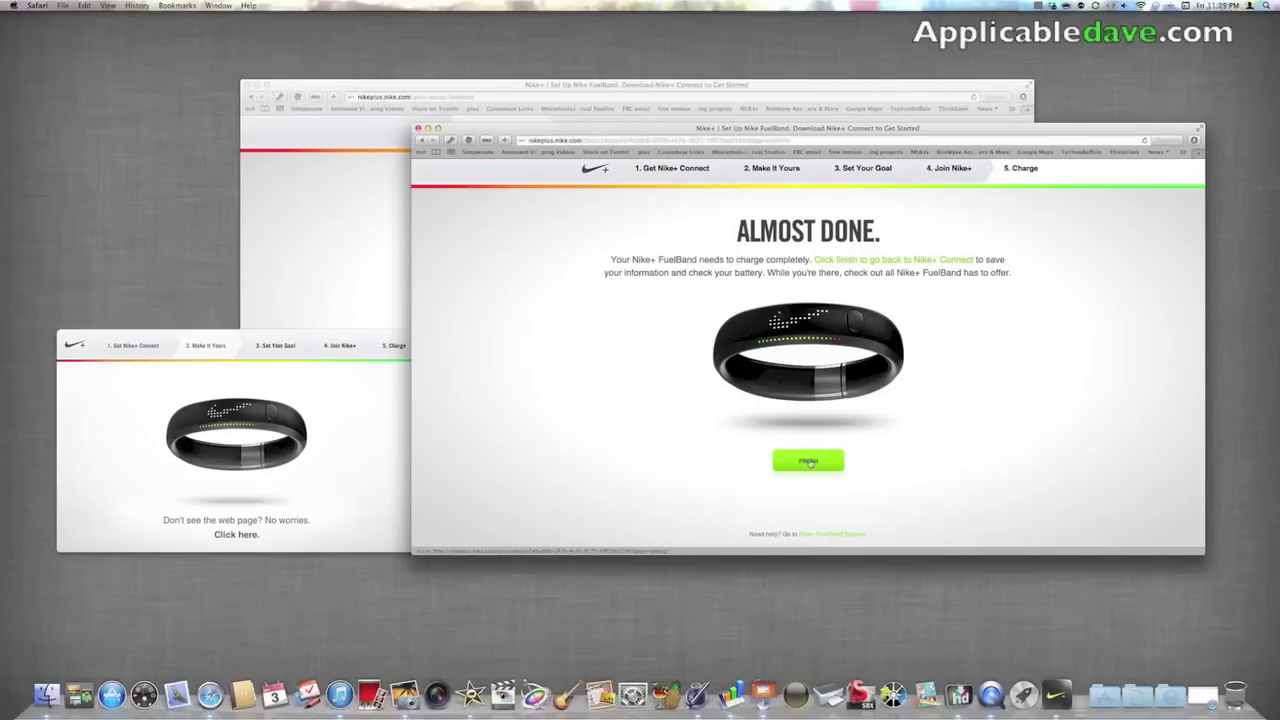
# Step: Finish the 'Almost Done' page so Nike+ Connect reopens
pyautogui.click(810, 462)
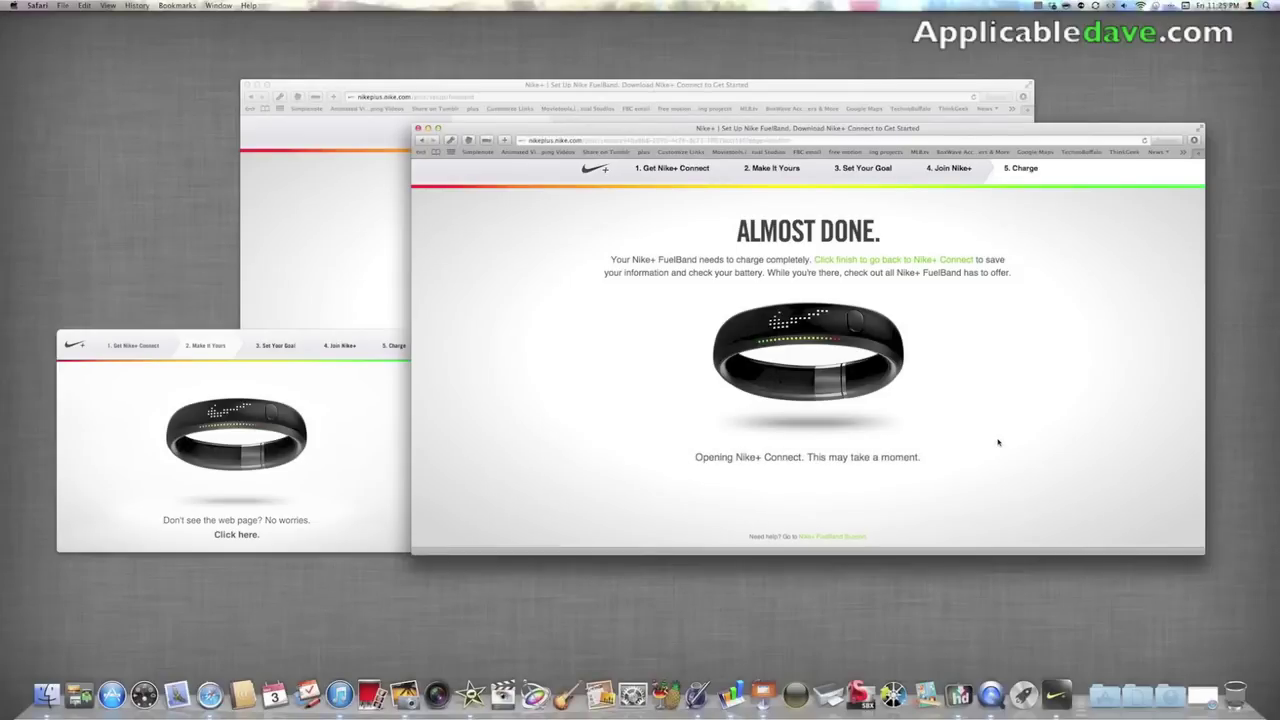